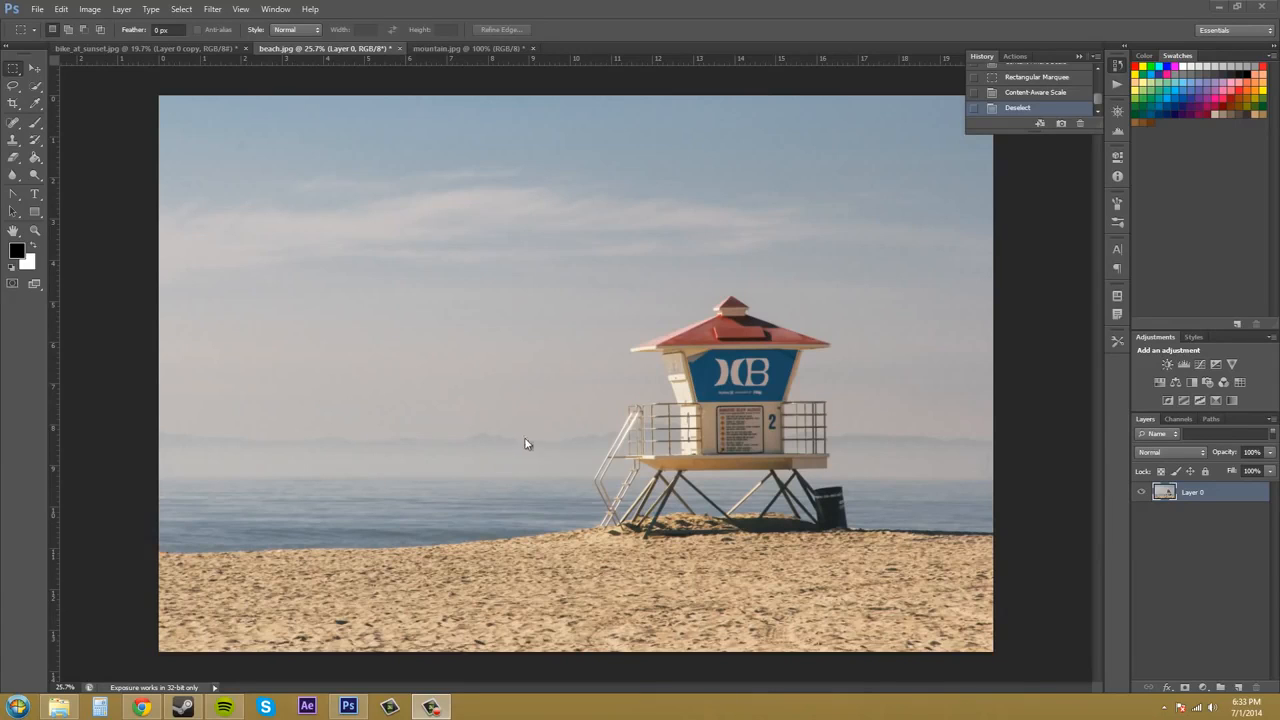
- Select a rectangular area around the lifeguard tower with the Rectangular Marquee, and clear the selection
{"action": "left_click", "coordinate": [1170, 543]}
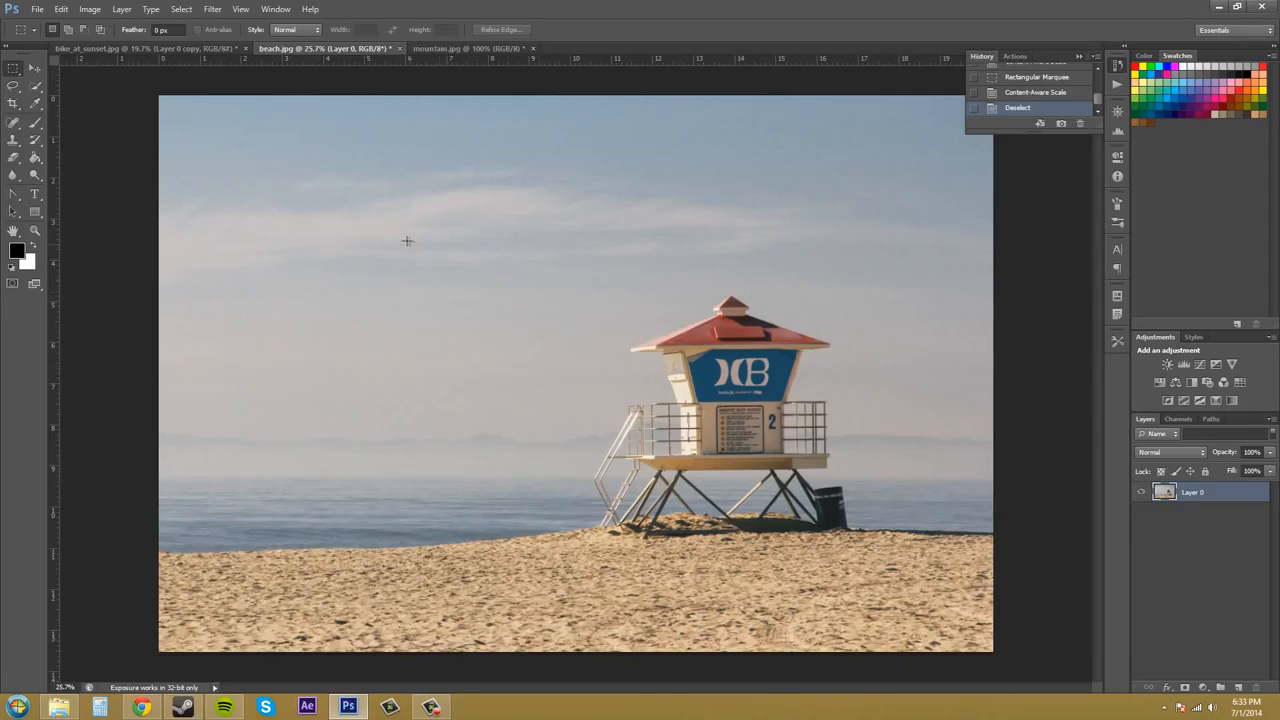
{"action": "left_click_drag", "start_coordinate": [402, 210], "coordinate": [911, 622]}
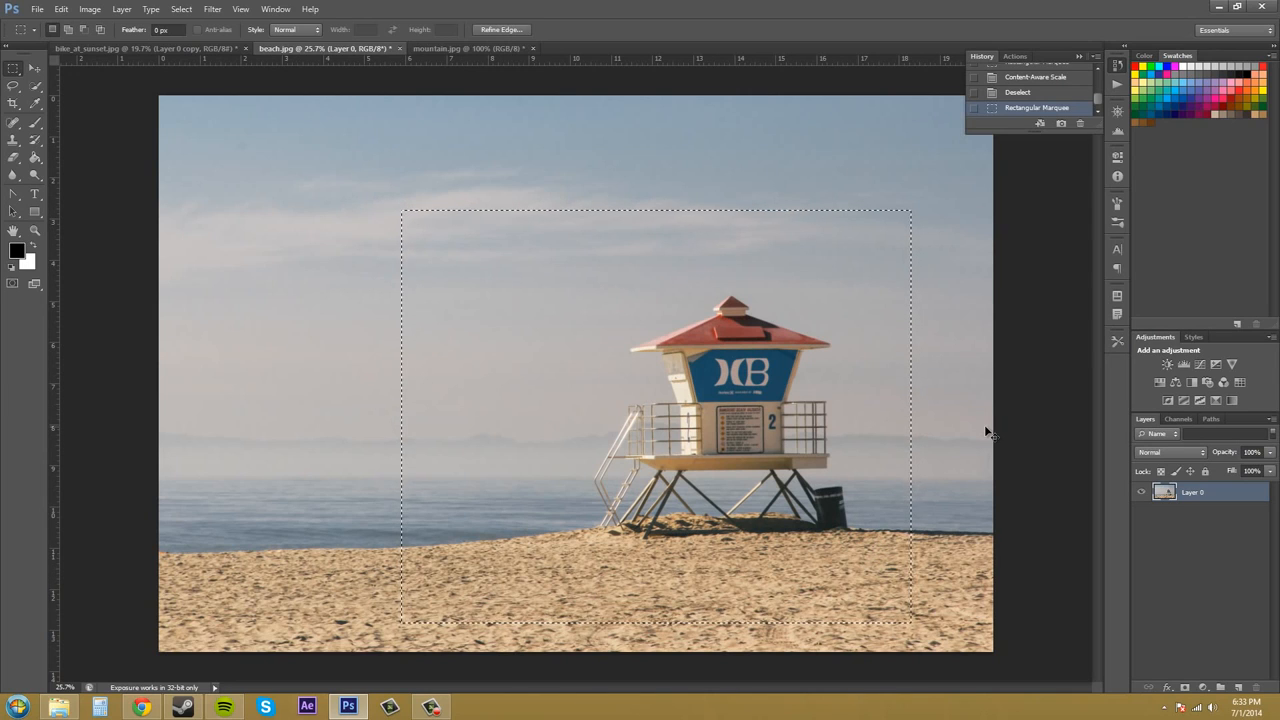
{"action": "key", "text": "ctrl+d"}
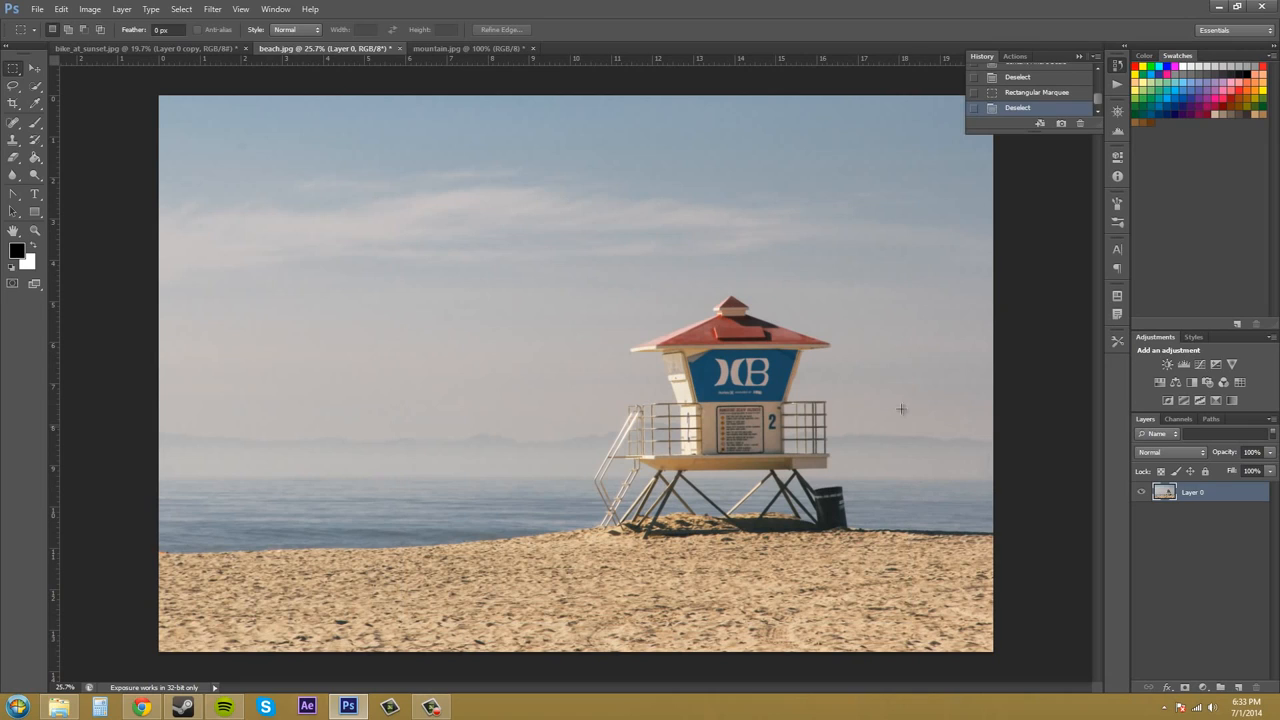
- Try squeezing the beach layer to about 41% width from its left edge with Free Transform, and cancel
{"action": "left_click", "coordinate": [87, 11]}
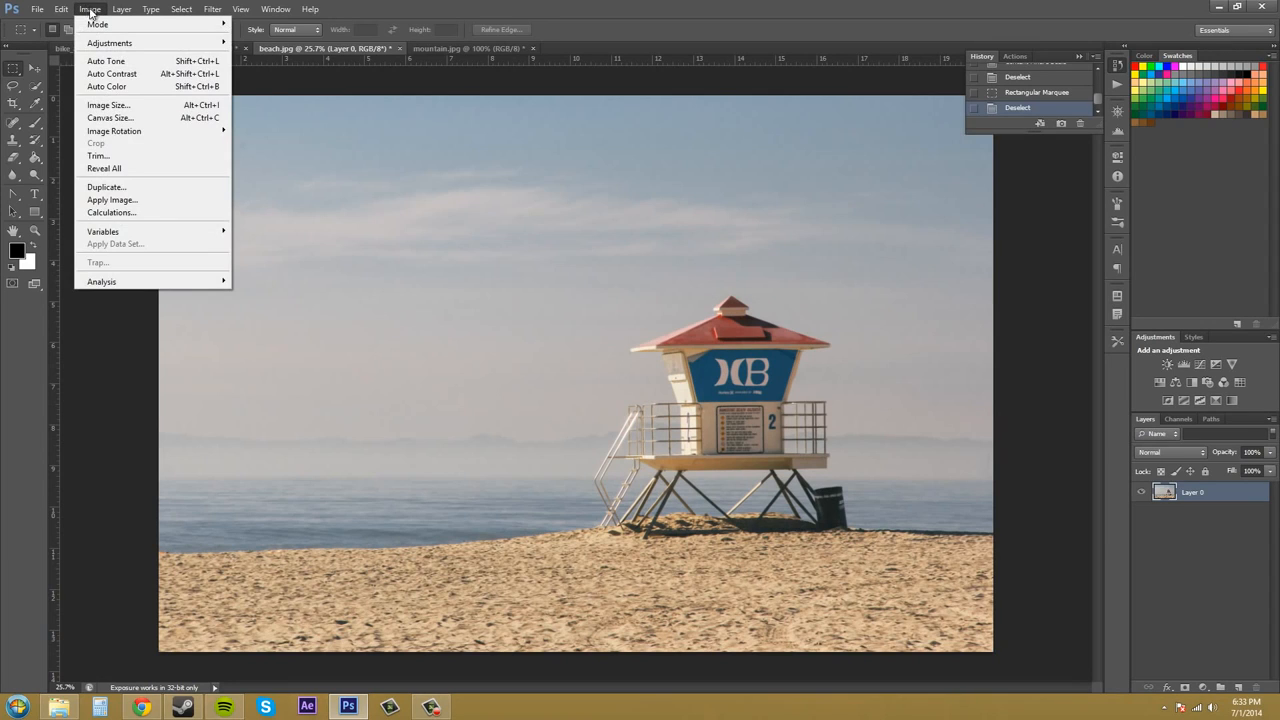
{"action": "mouse_move", "coordinate": [121, 9]}
{"action": "left_click", "coordinate": [1030, 350]}
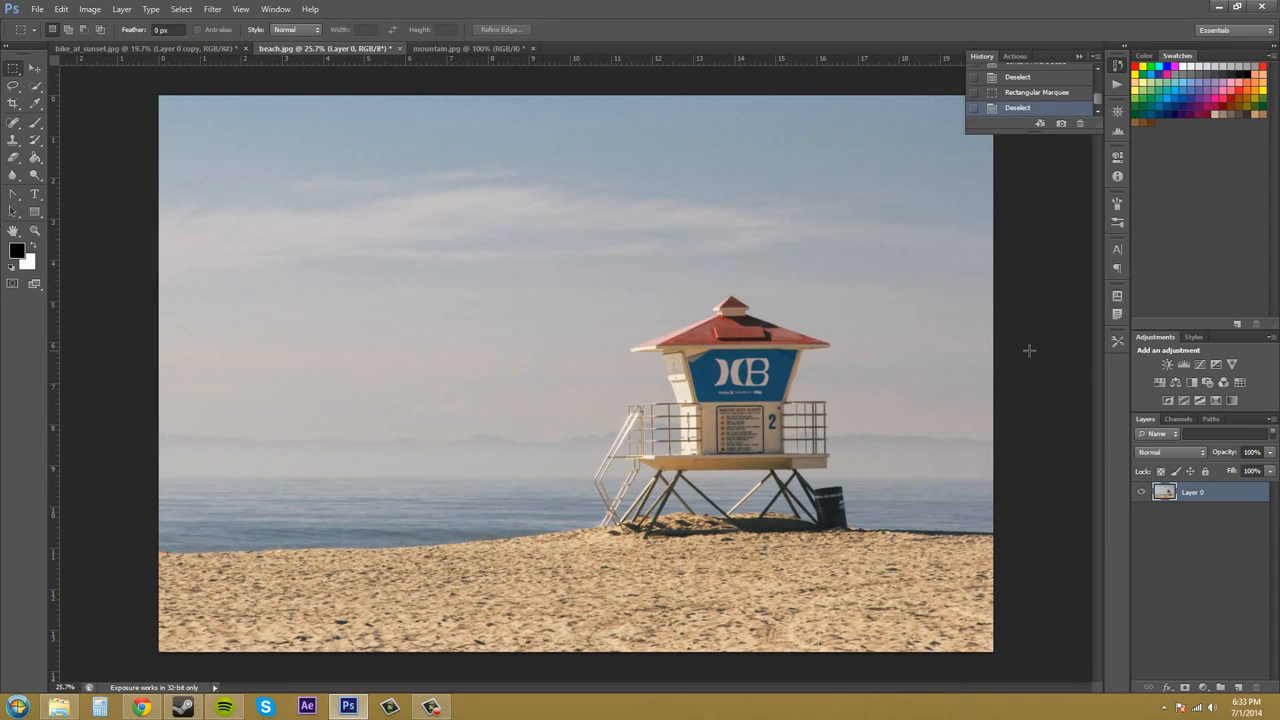
{"action": "key", "text": "ctrl+t"}
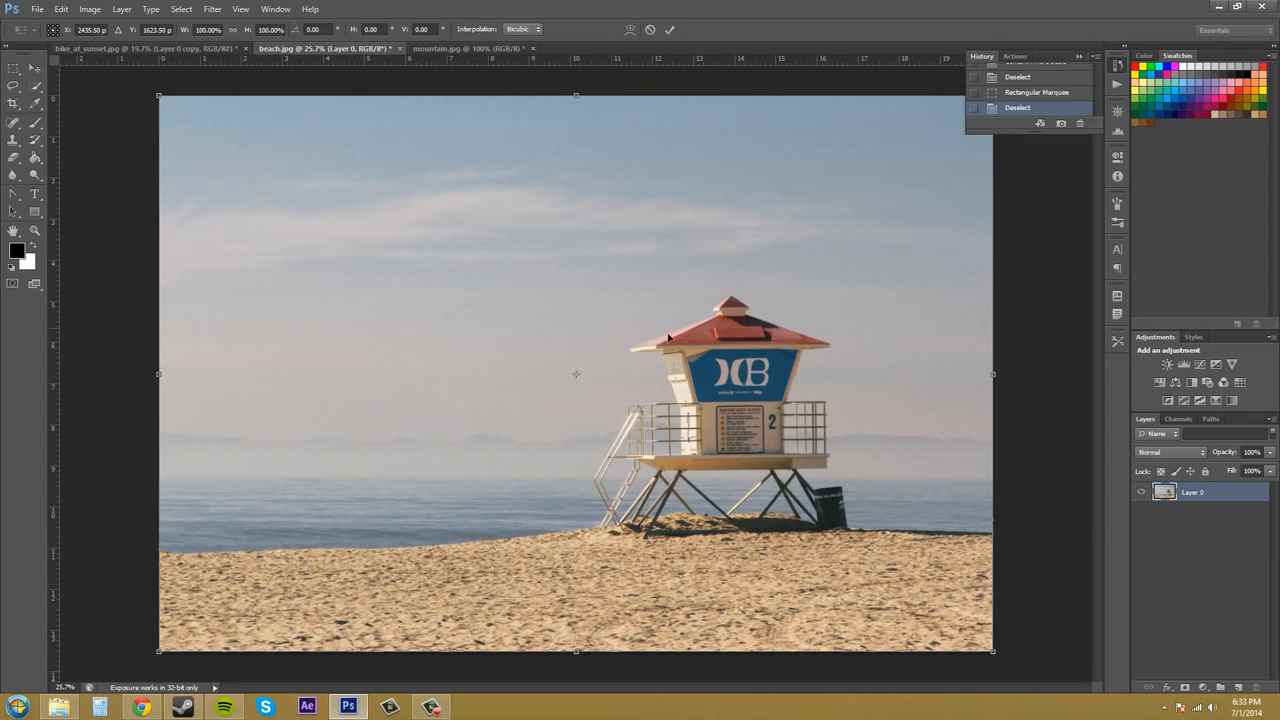
{"action": "left_click_drag", "start_coordinate": [159, 374], "coordinate": [655, 405]}
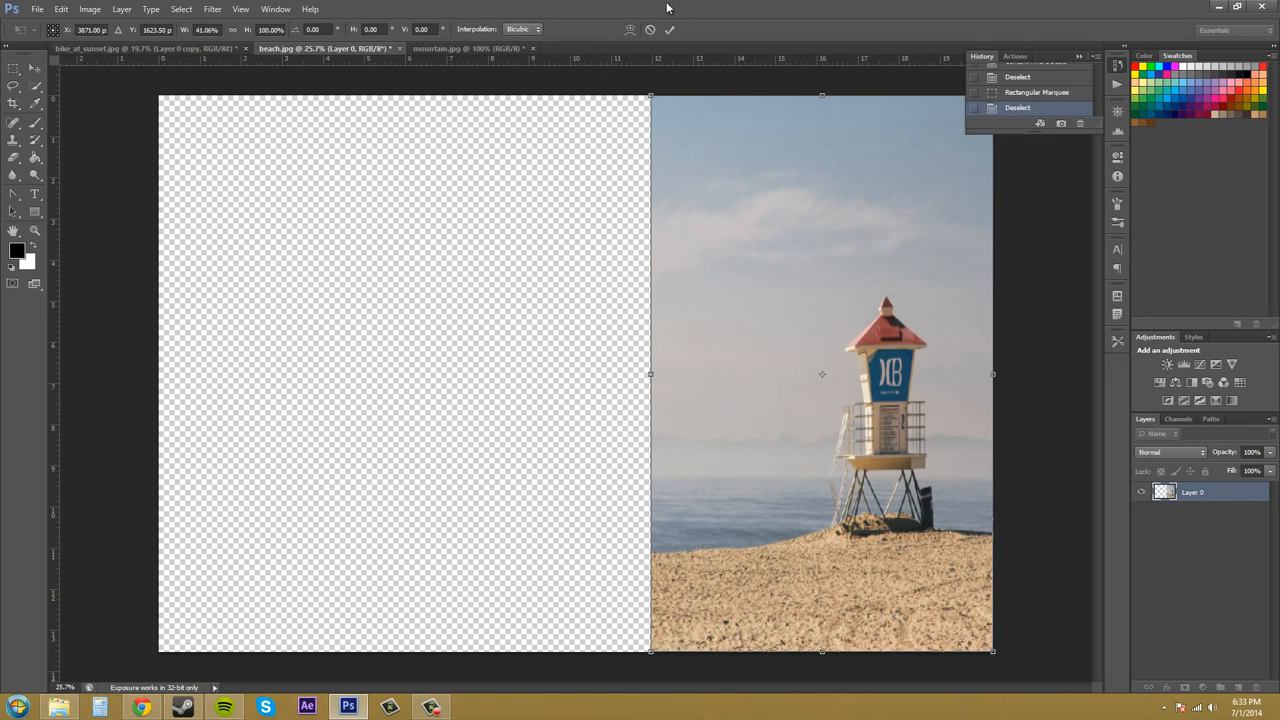
{"action": "left_click", "coordinate": [650, 30]}
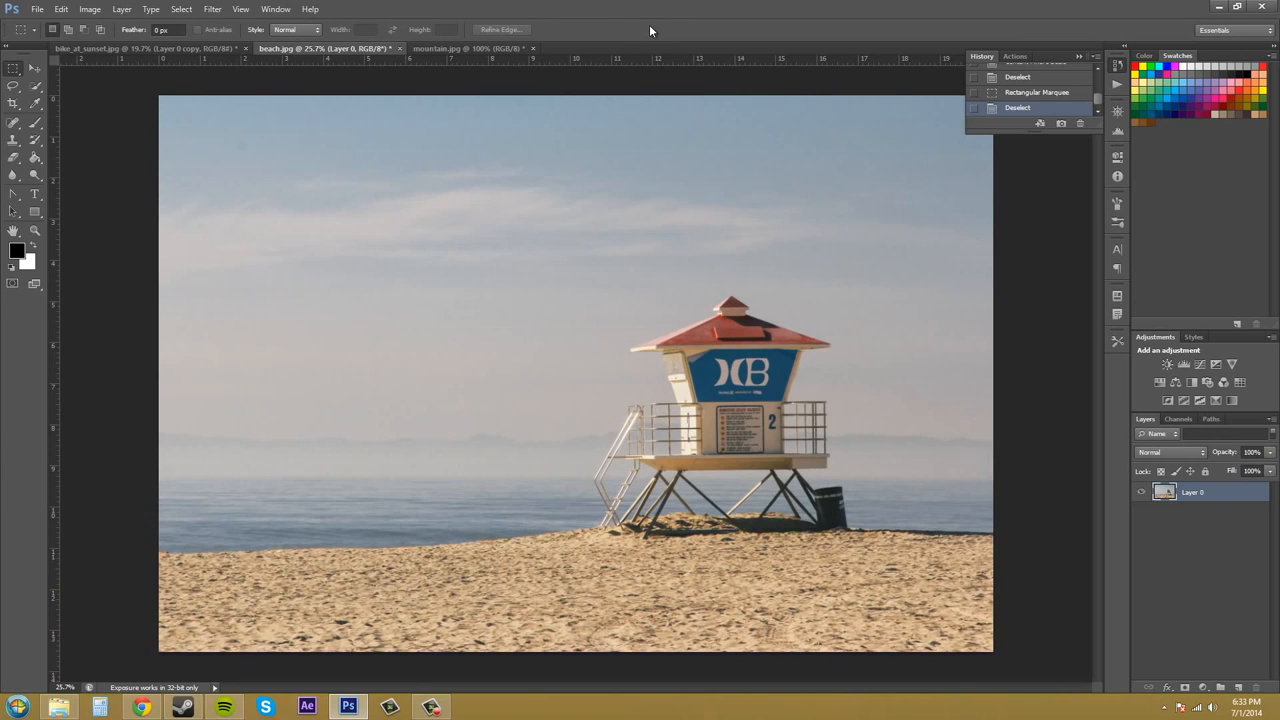
- Try Content-Aware Scale from the beach layer's left edge, narrowing it to about 32% and about 82% width, undoing each attempt
{"action": "left_click", "coordinate": [60, 10]}
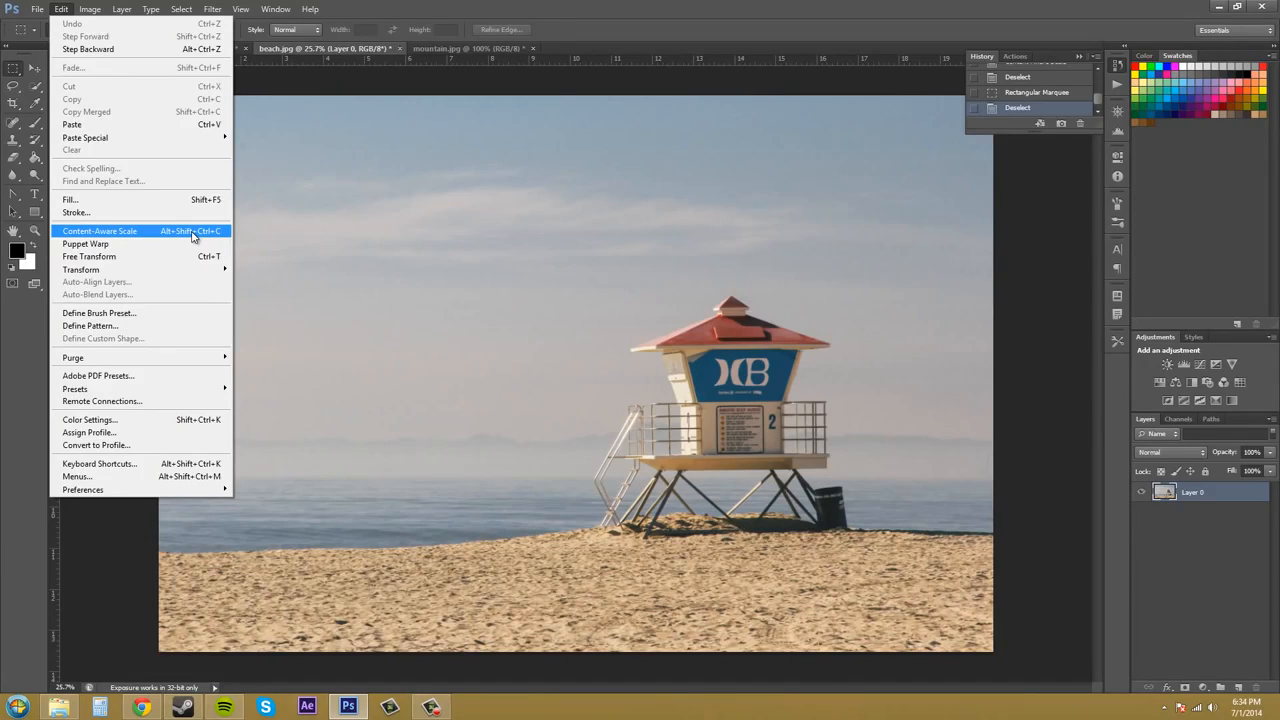
{"action": "left_click", "coordinate": [193, 236]}
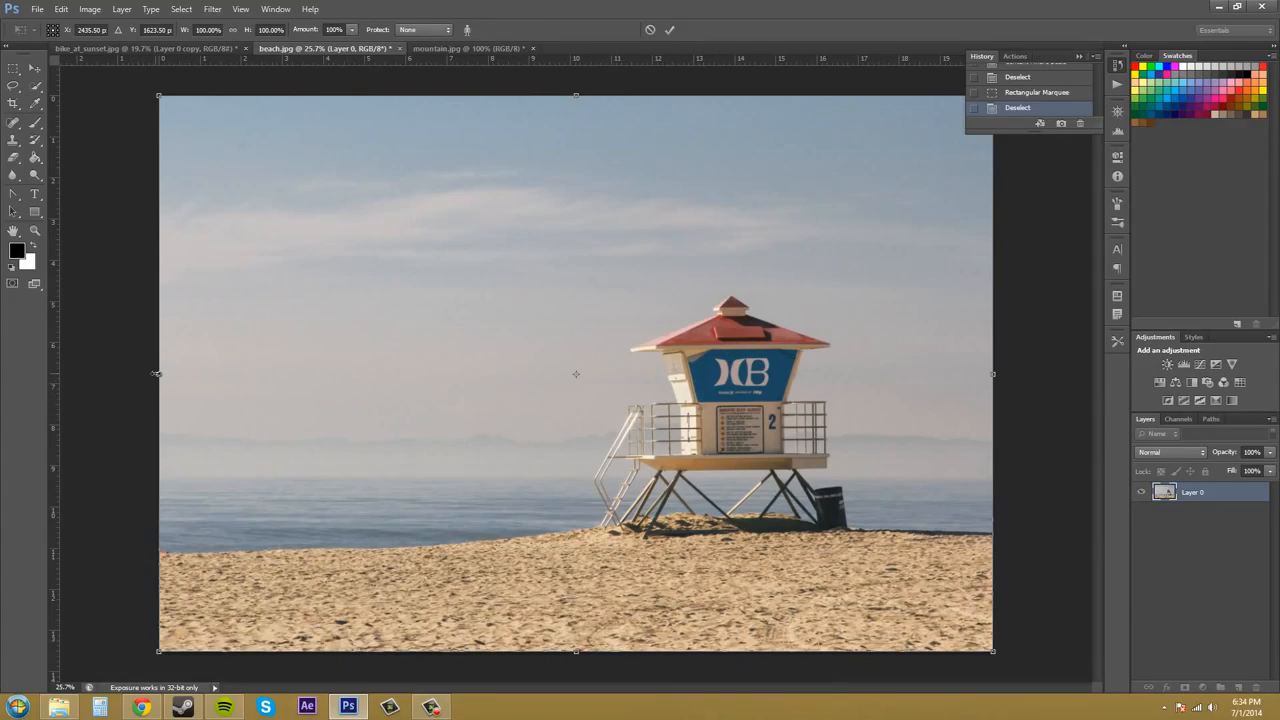
{"action": "left_click_drag", "start_coordinate": [160, 374], "coordinate": [543, 401]}
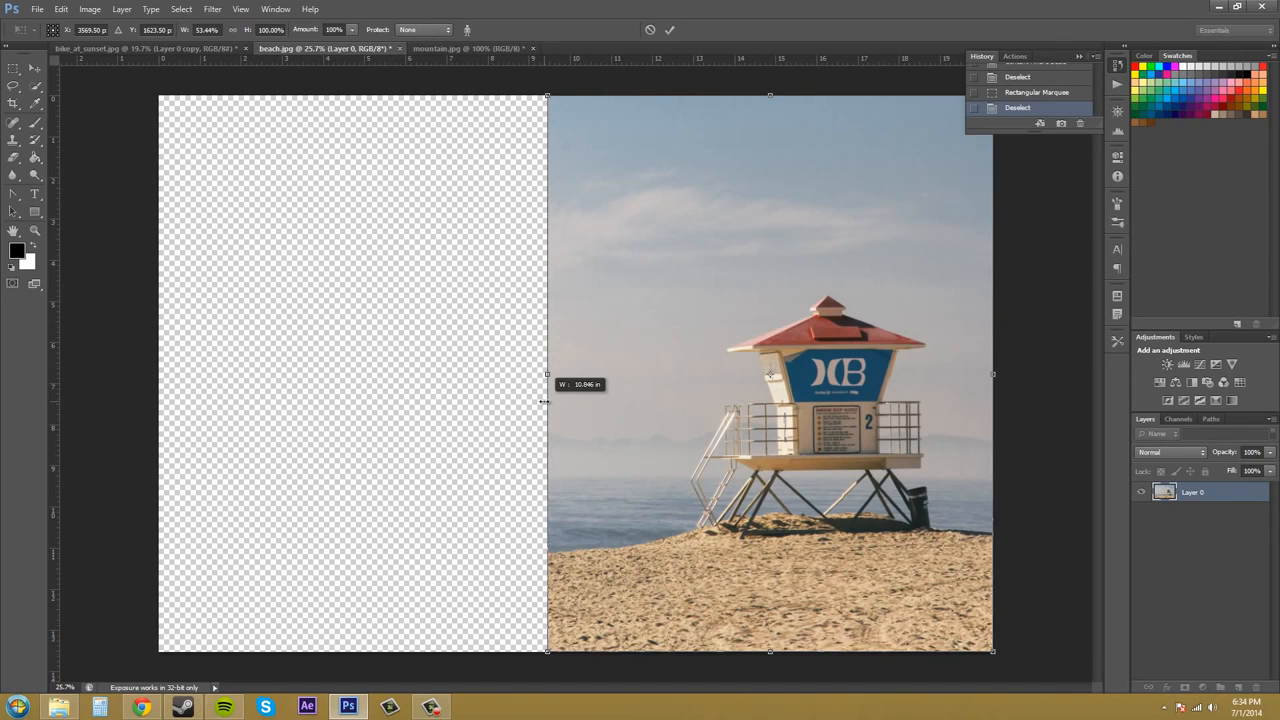
{"action": "left_click_drag", "start_coordinate": [543, 401], "coordinate": [545, 404]}
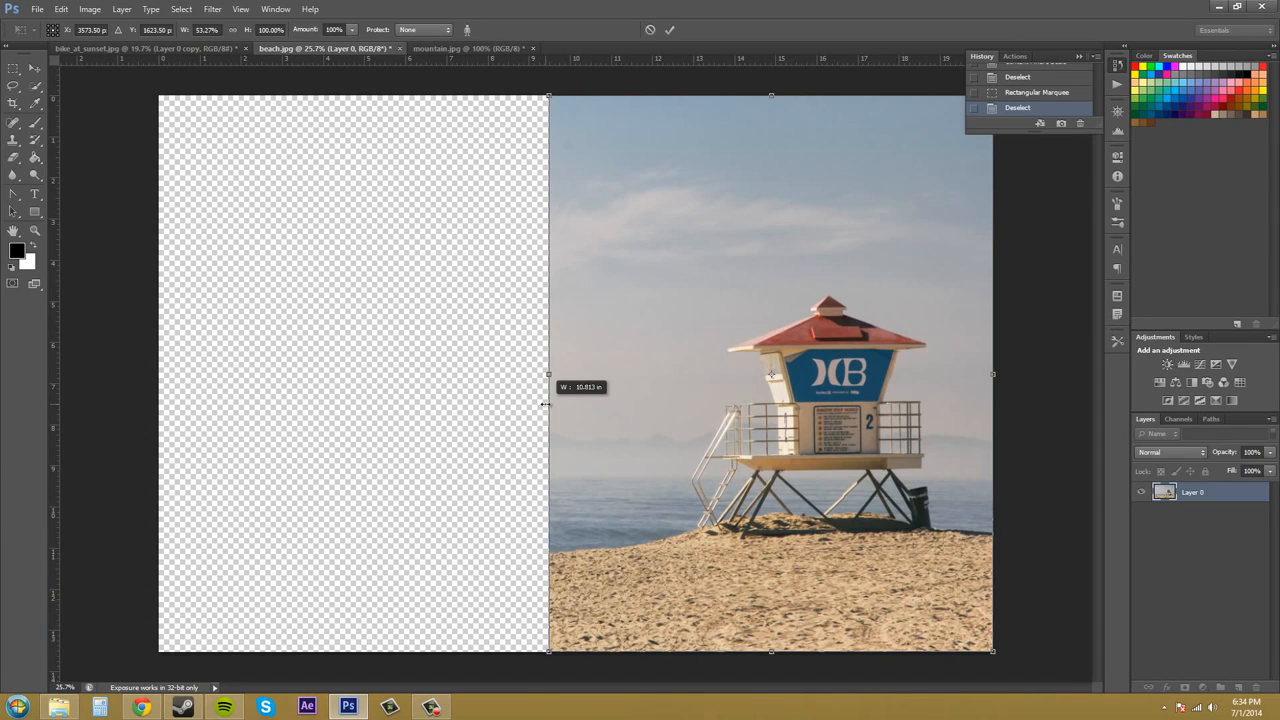
{"action": "left_click_drag", "start_coordinate": [548, 404], "coordinate": [727, 424]}
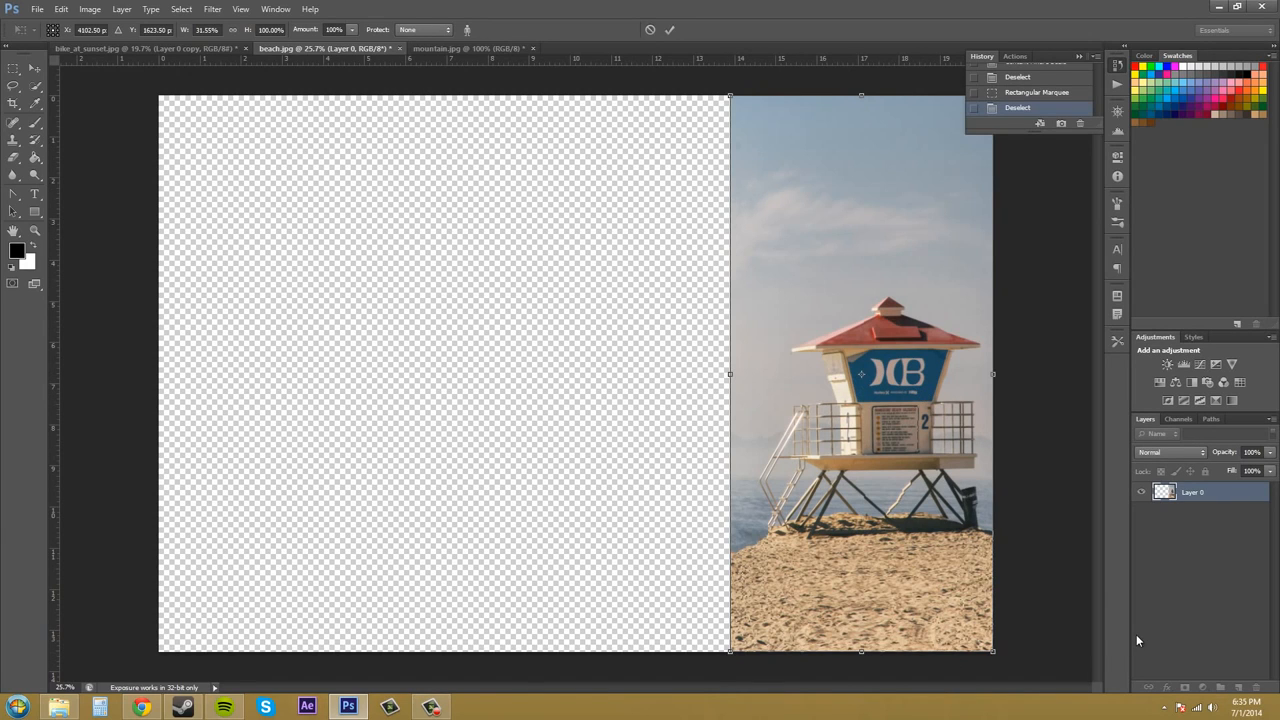
{"action": "key", "text": "ctrl+z"}
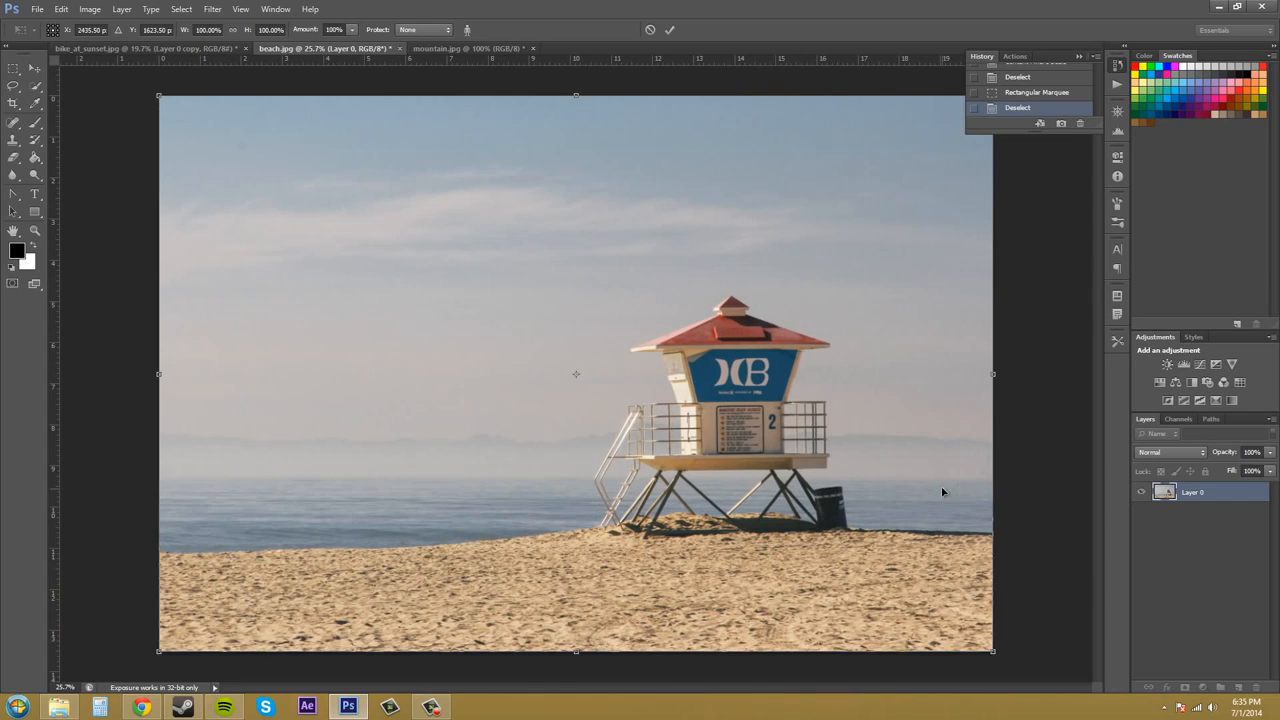
{"action": "left_click_drag", "start_coordinate": [160, 375], "coordinate": [306, 375]}
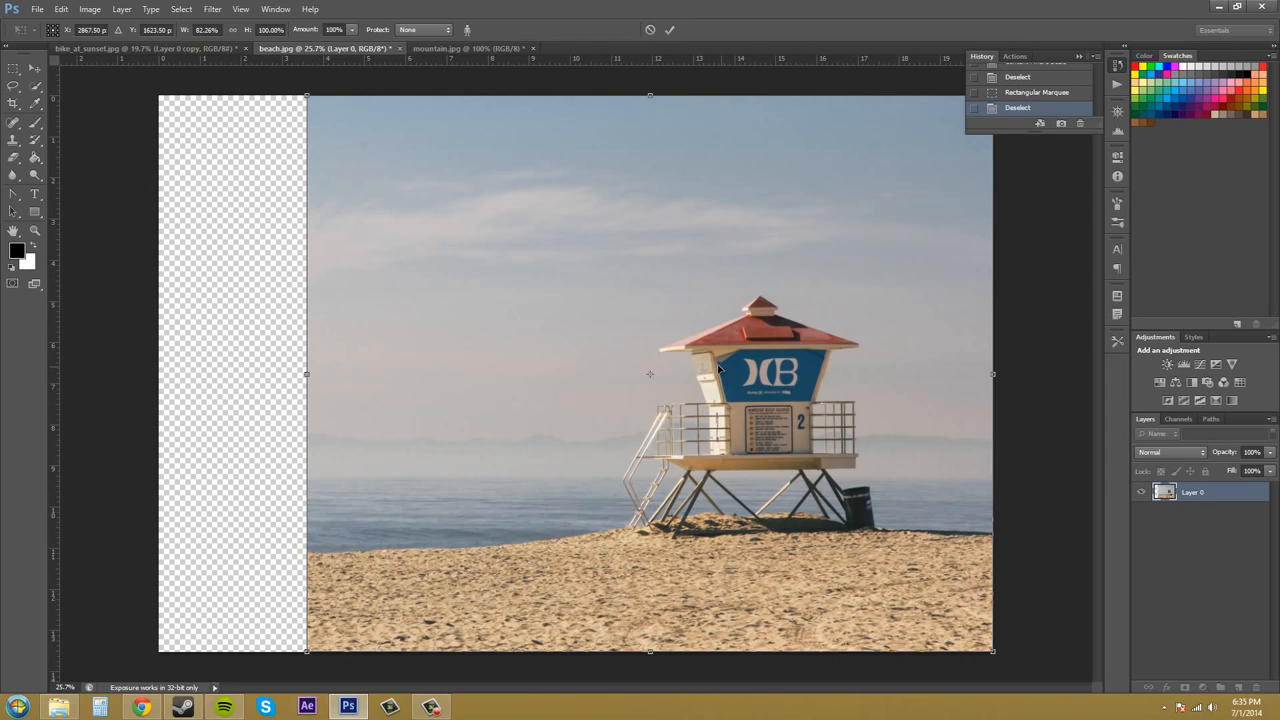
{"action": "key", "text": "ctrl+z"}
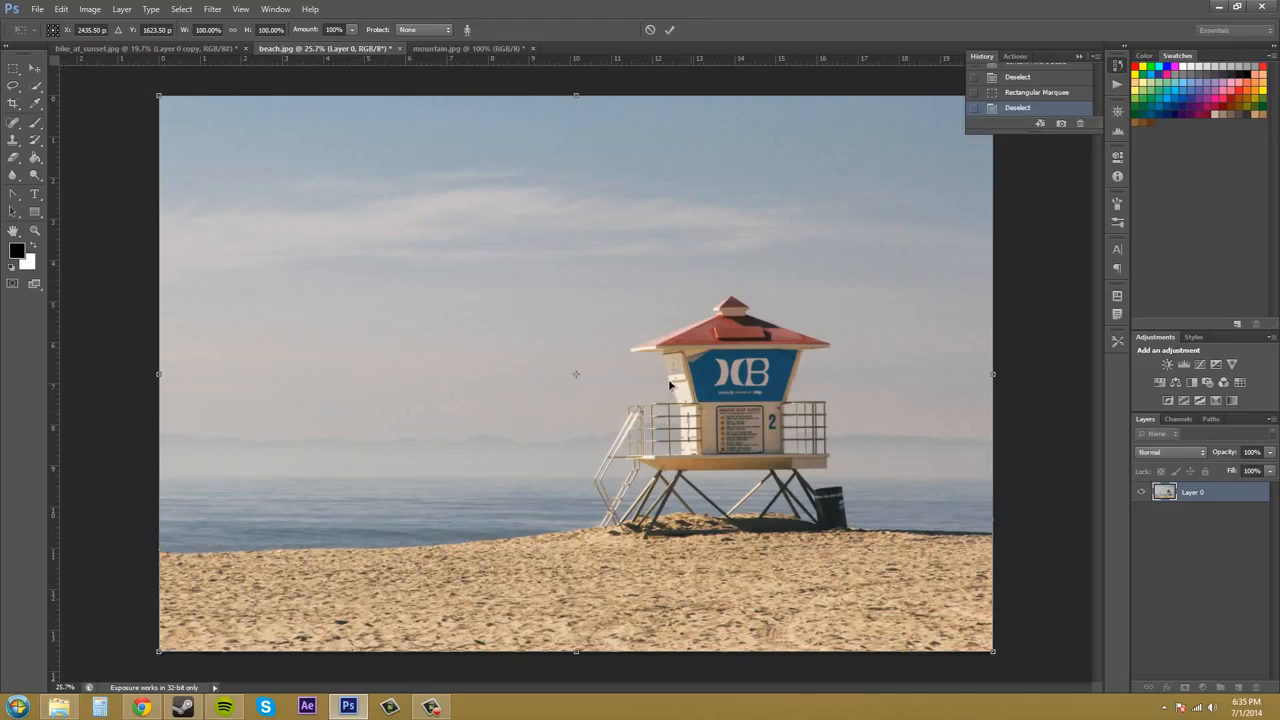
- Try content-aware scaling the beach layer to about 71% width and 89% height, and cancel the scaling
{"action": "left_click", "coordinate": [53, 25]}
{"action": "left_click", "coordinate": [53, 29]}
{"action": "left_click", "coordinate": [118, 30]}
{"action": "left_click_drag", "start_coordinate": [159, 375], "coordinate": [399, 373]}
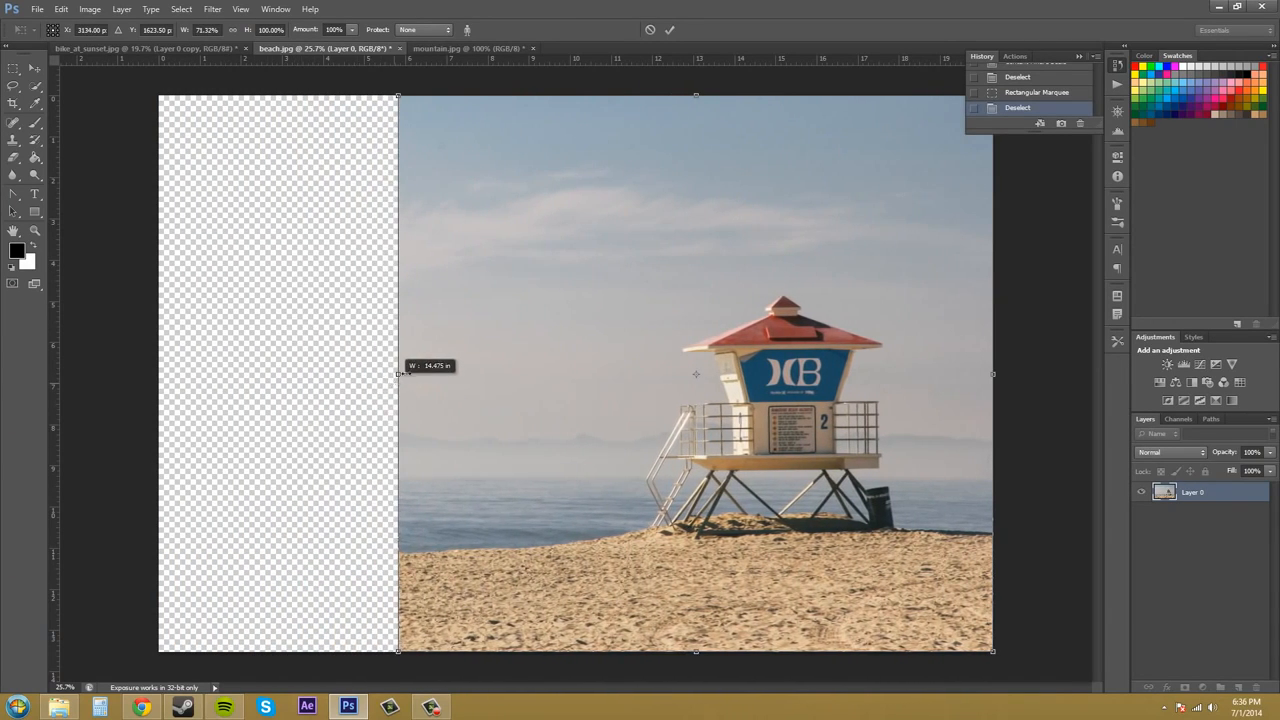
{"action": "left_click_drag", "start_coordinate": [696, 97], "coordinate": [697, 153]}
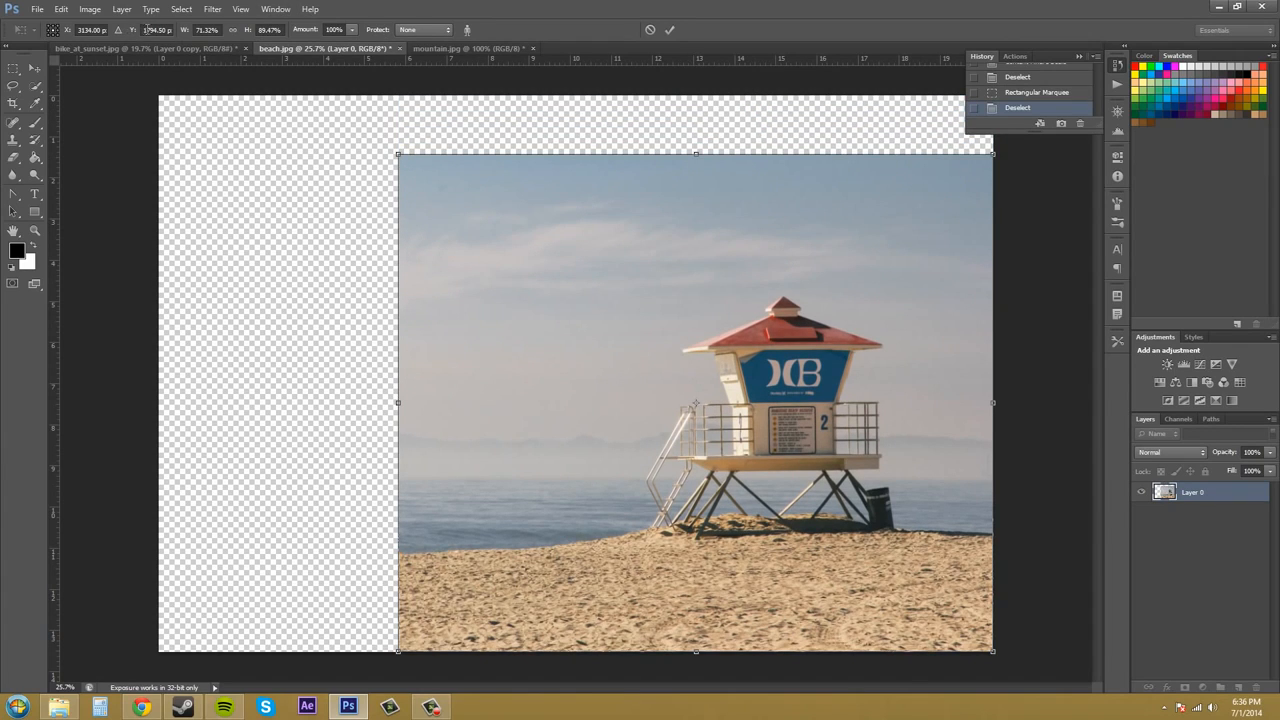
{"action": "left_click", "coordinate": [649, 31]}
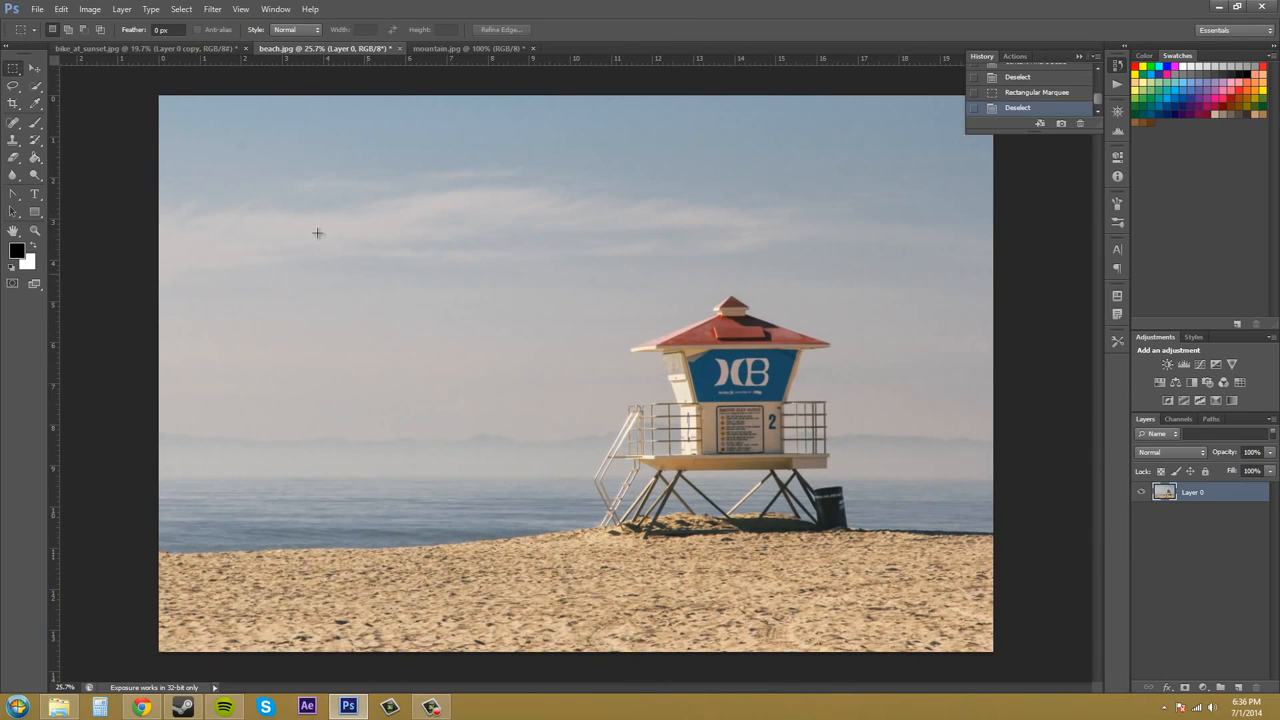
- Try Content-Aware Scale on the beach layer with the width set to 50%
{"action": "left_click", "coordinate": [90, 9]}
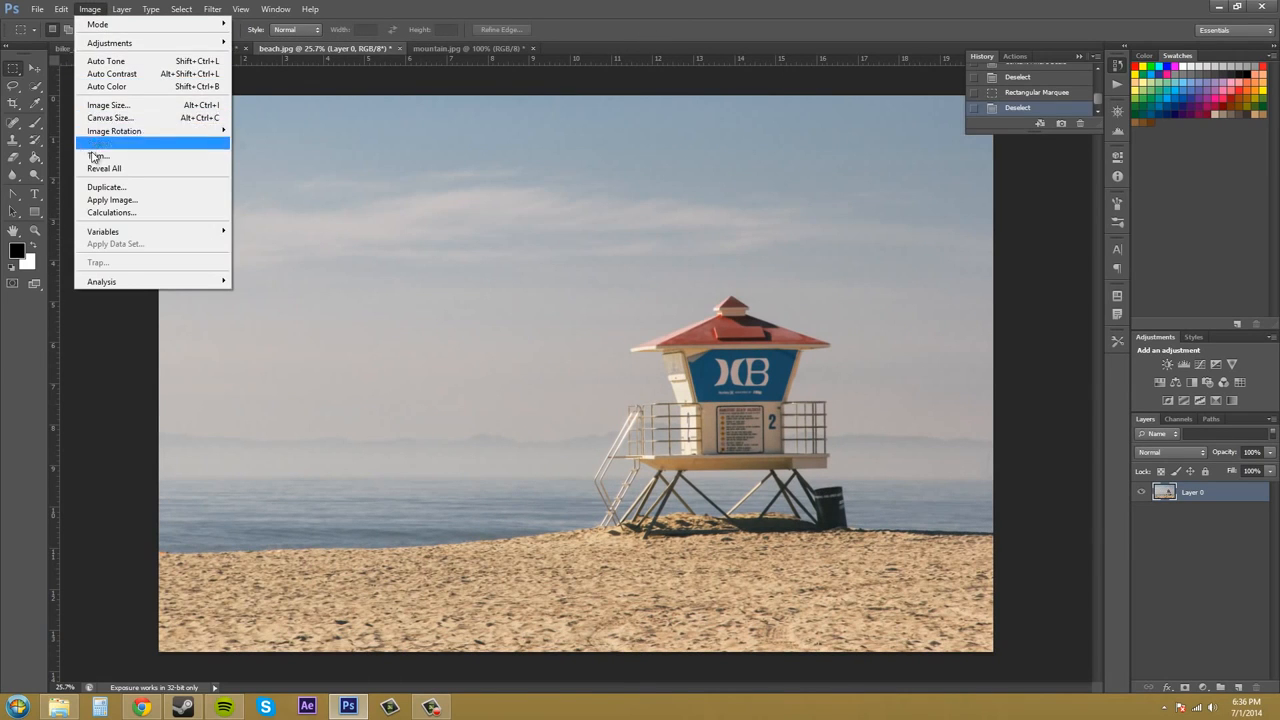
{"action": "mouse_move", "coordinate": [61, 9]}
{"action": "left_click", "coordinate": [78, 228]}
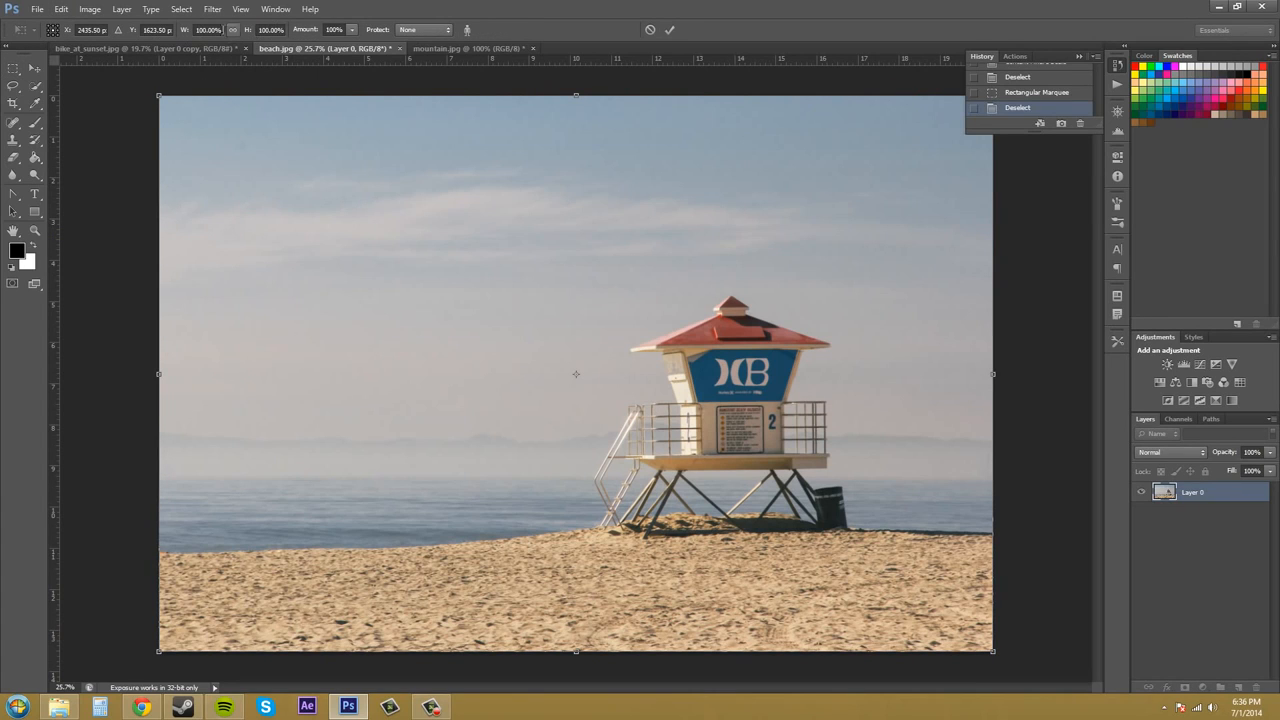
{"action": "left_click", "coordinate": [214, 31]}
{"action": "type", "text": "50"}
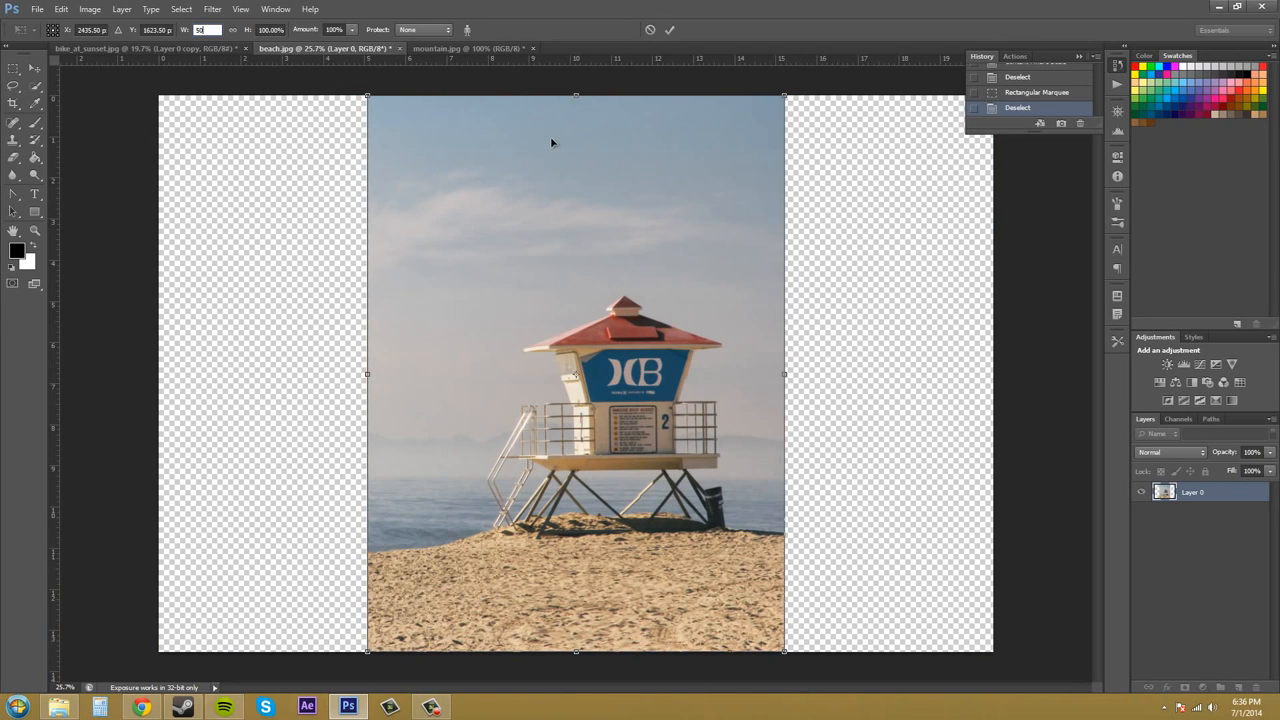
{"action": "key", "text": "Return"}
- Link the width and height so the layer scales proportionally, and cancel the current scaling
{"action": "left_click", "coordinate": [231, 30]}
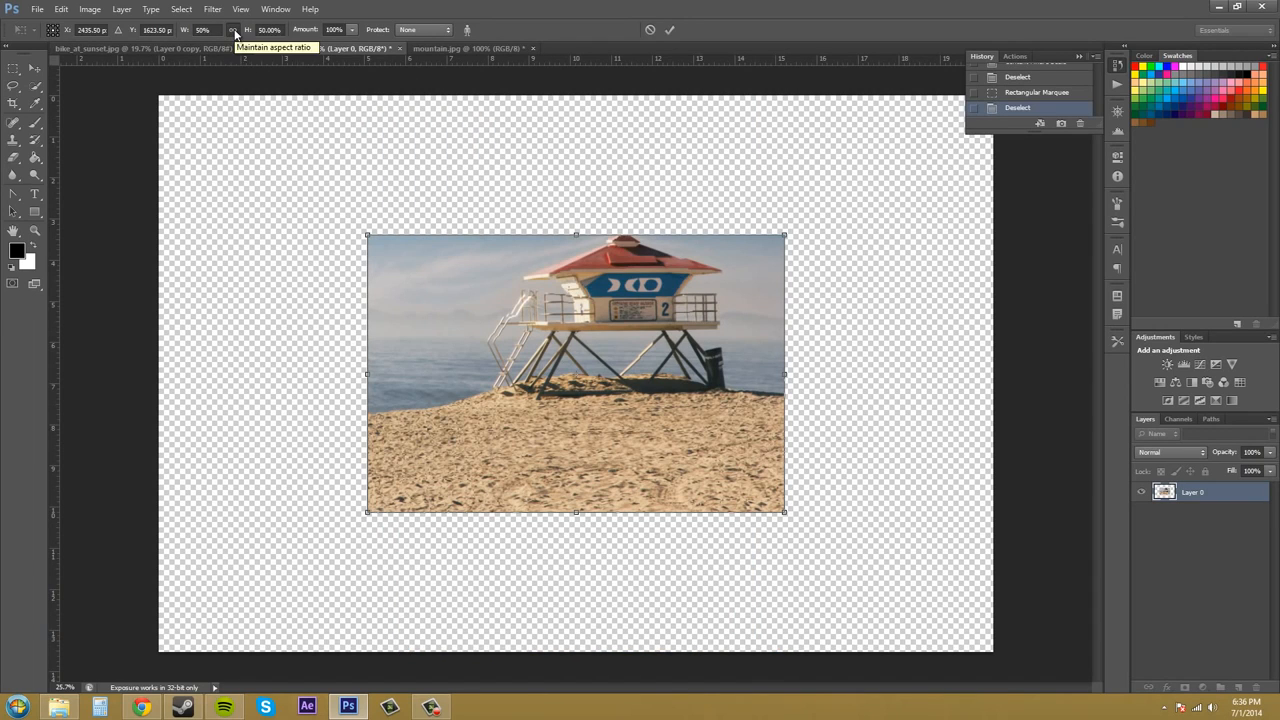
{"action": "left_click", "coordinate": [61, 9]}
{"action": "left_click", "coordinate": [919, 194]}
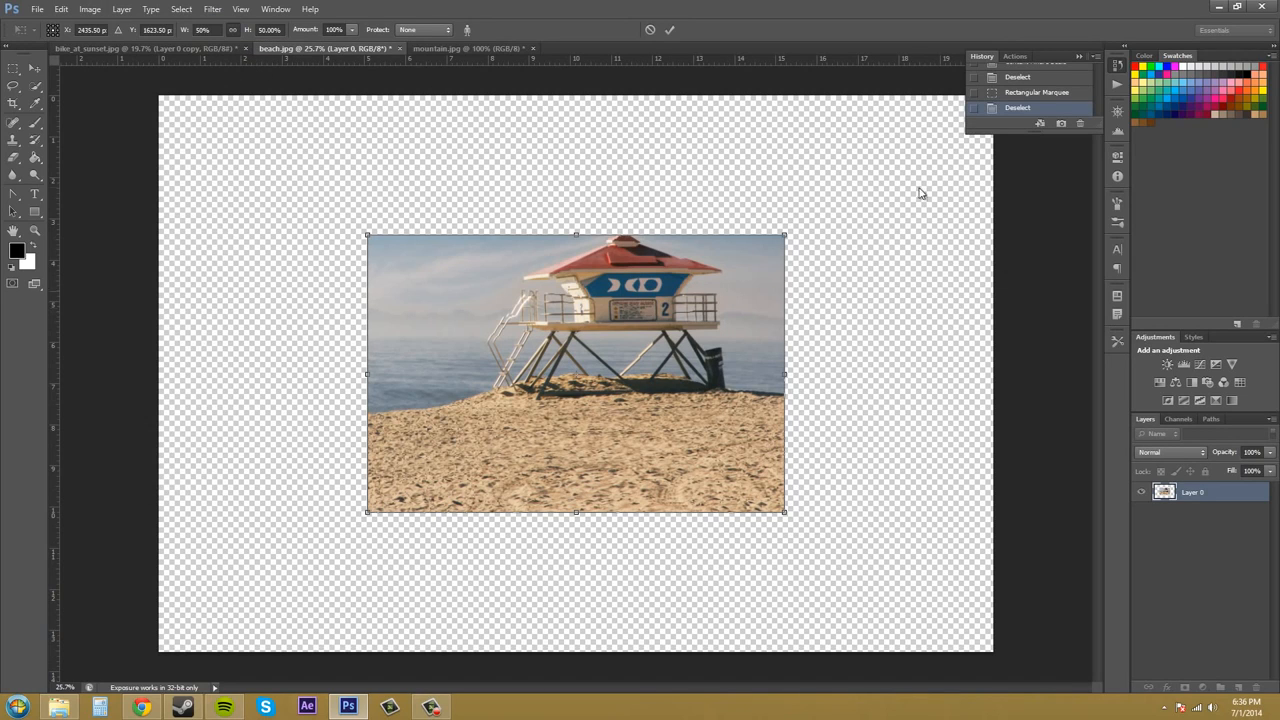
{"action": "left_click", "coordinate": [650, 29]}
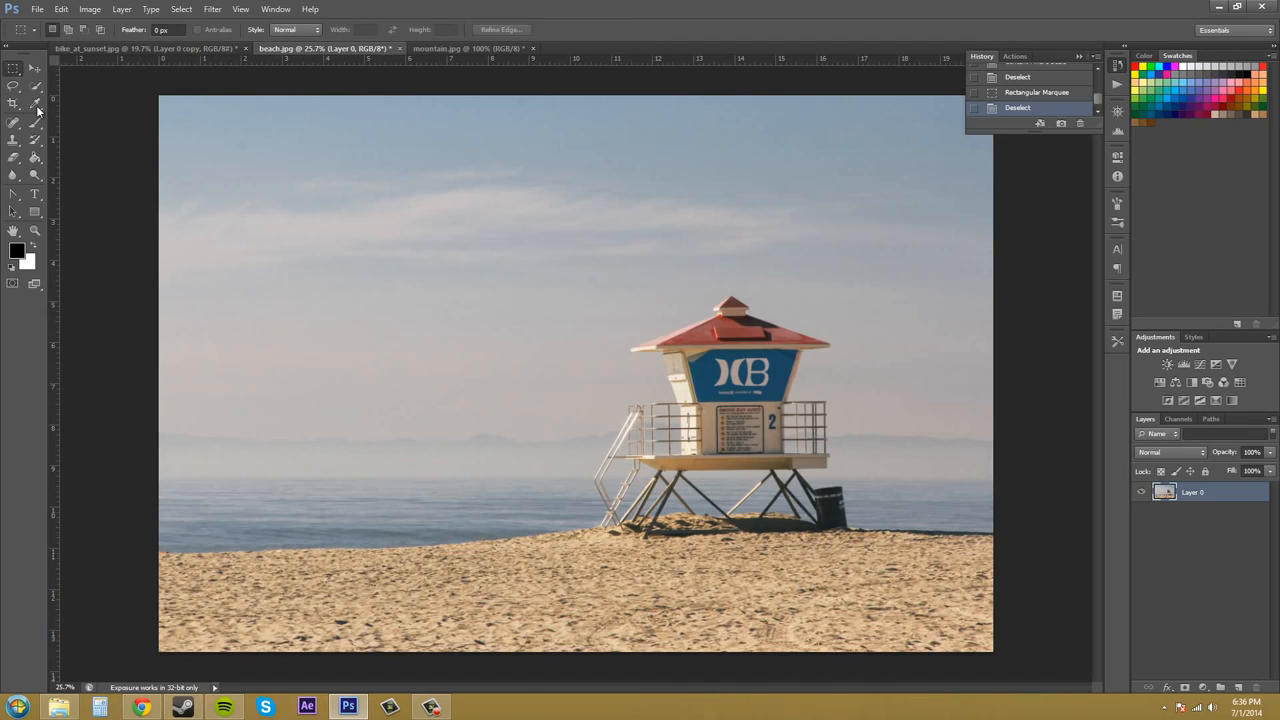
- Restart Content-Aware Scale, scale the layer proportionally to 80%, and reset its linked width and height to 100%
{"action": "left_click", "coordinate": [61, 9]}
{"action": "left_click", "coordinate": [96, 233]}
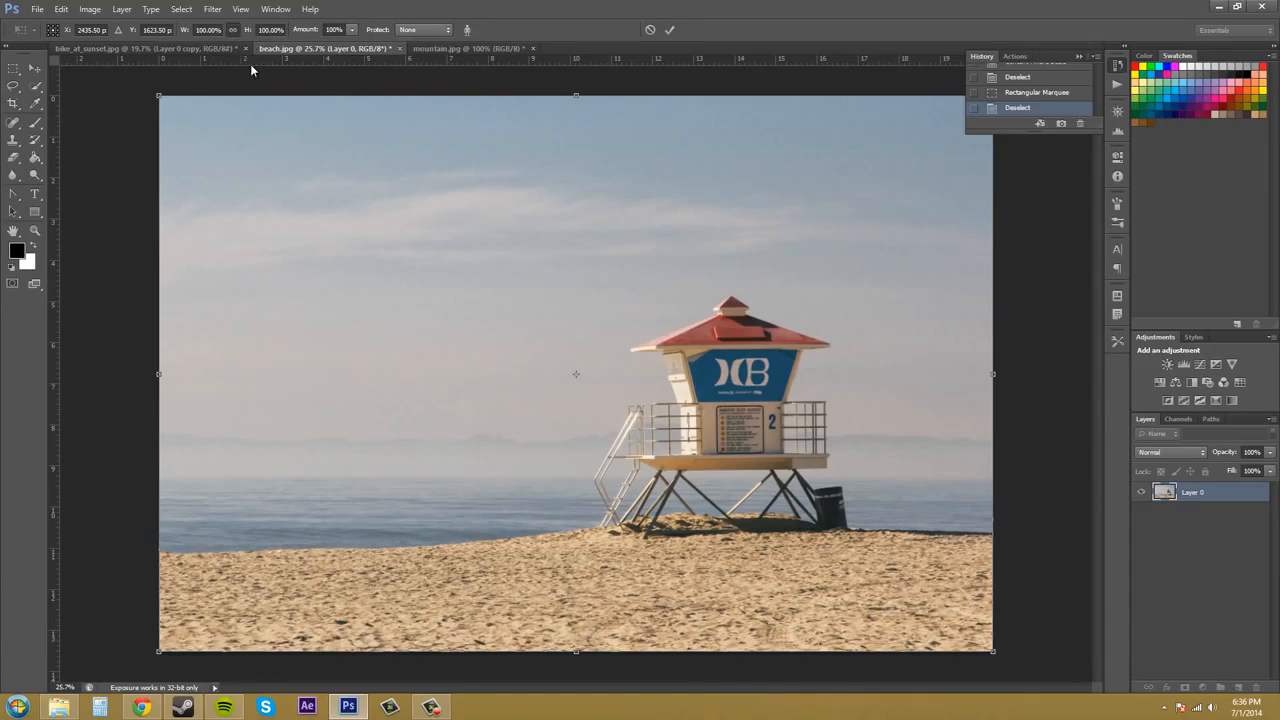
{"action": "left_click", "coordinate": [198, 29]}
{"action": "type", "text": "80"}
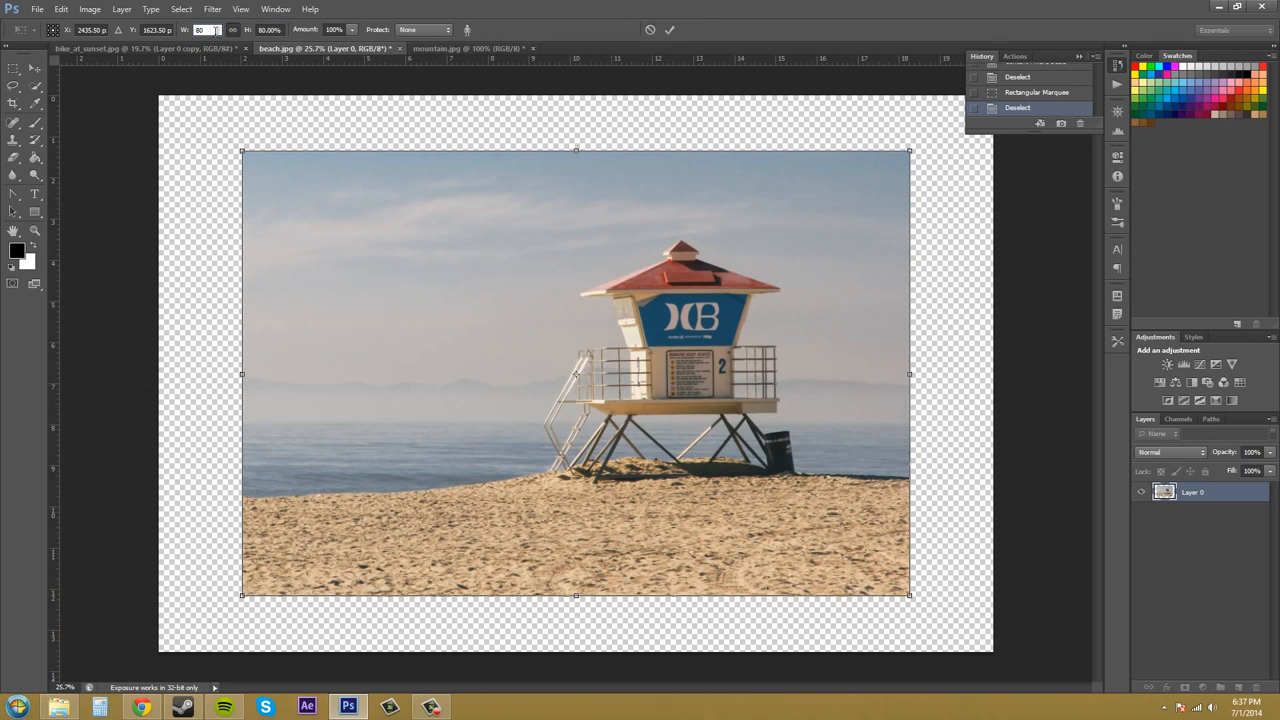
{"action": "left_click_drag", "start_coordinate": [212, 30], "coordinate": [172, 26]}
{"action": "type", "text": "100"}
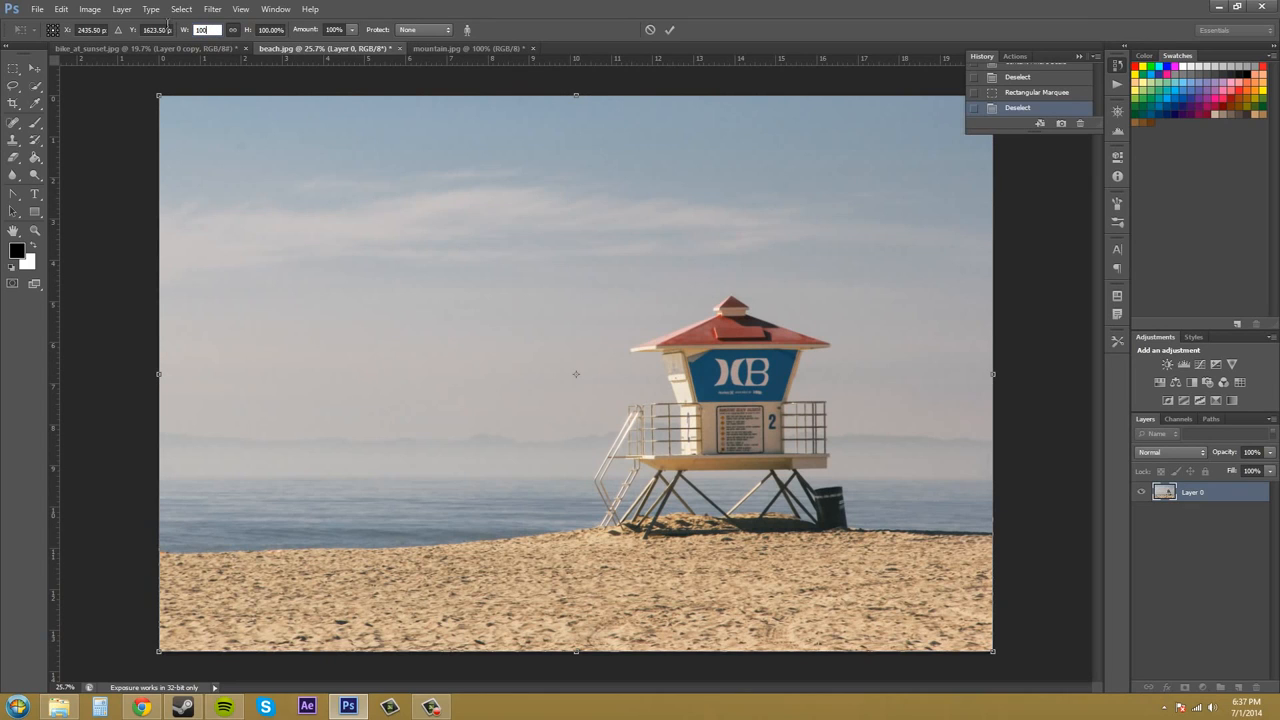
- Try narrowing the layer from its left edge with a reduced content-aware Amount, undo it, and restore the Amount to 100%
{"action": "left_click", "coordinate": [333, 30]}
{"action": "left_click", "coordinate": [356, 31]}
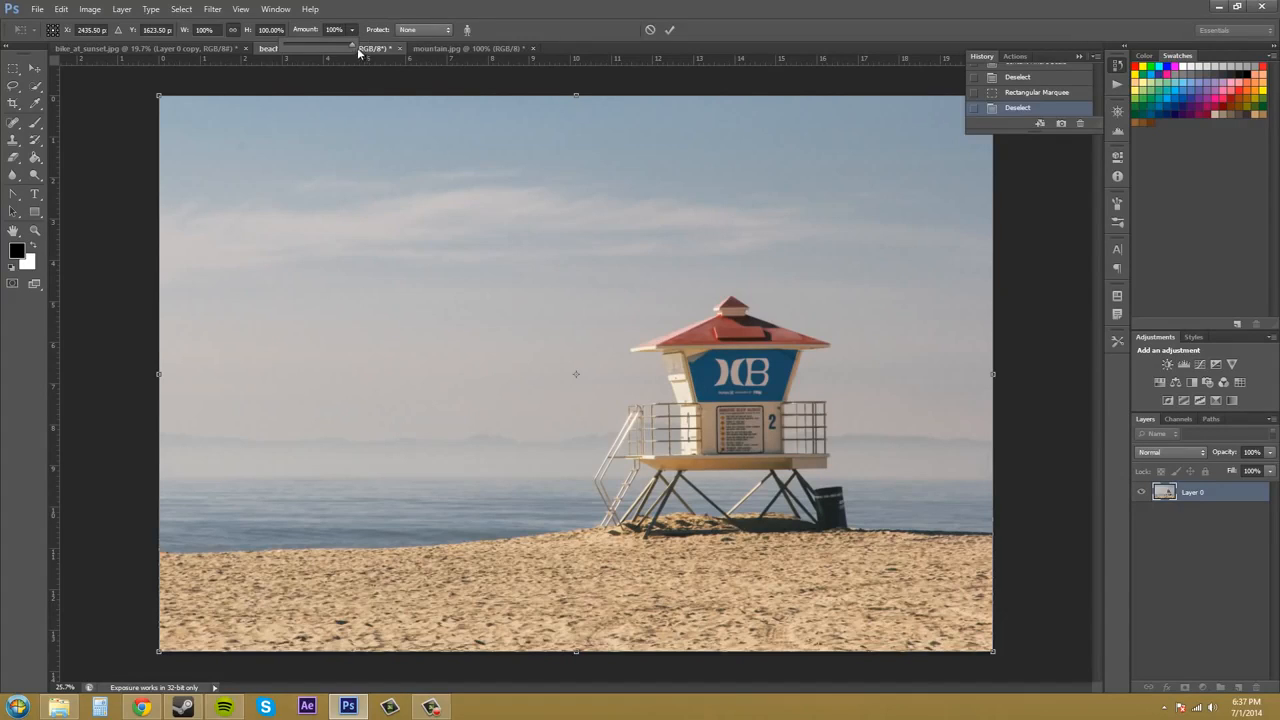
{"action": "left_click_drag", "start_coordinate": [352, 44], "coordinate": [190, 95]}
{"action": "left_click_drag", "start_coordinate": [160, 376], "coordinate": [506, 403]}
{"action": "key", "text": "ctrl+z"}
{"action": "left_click", "coordinate": [351, 29]}
{"action": "left_click_drag", "start_coordinate": [387, 53], "coordinate": [422, 52]}
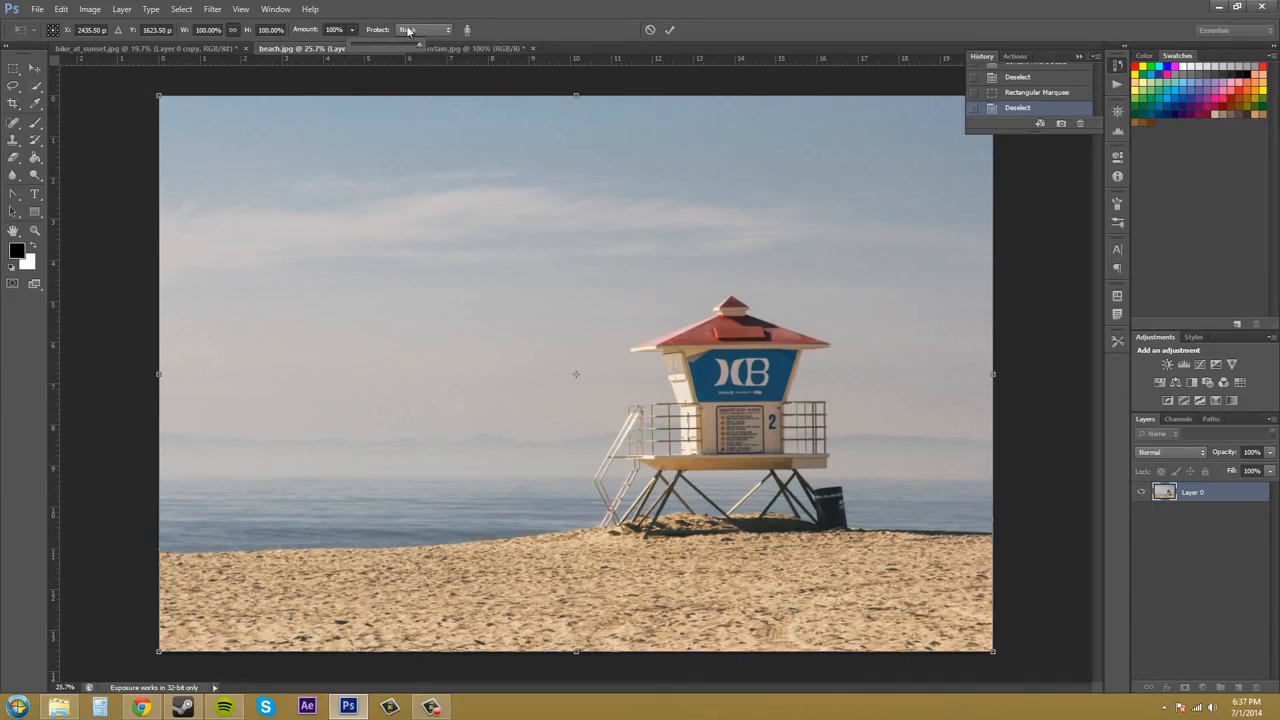
{"action": "left_click", "coordinate": [352, 30]}
- Keep the content-aware Protect channel at None and turn on skin tone protection
{"action": "left_click", "coordinate": [433, 30]}
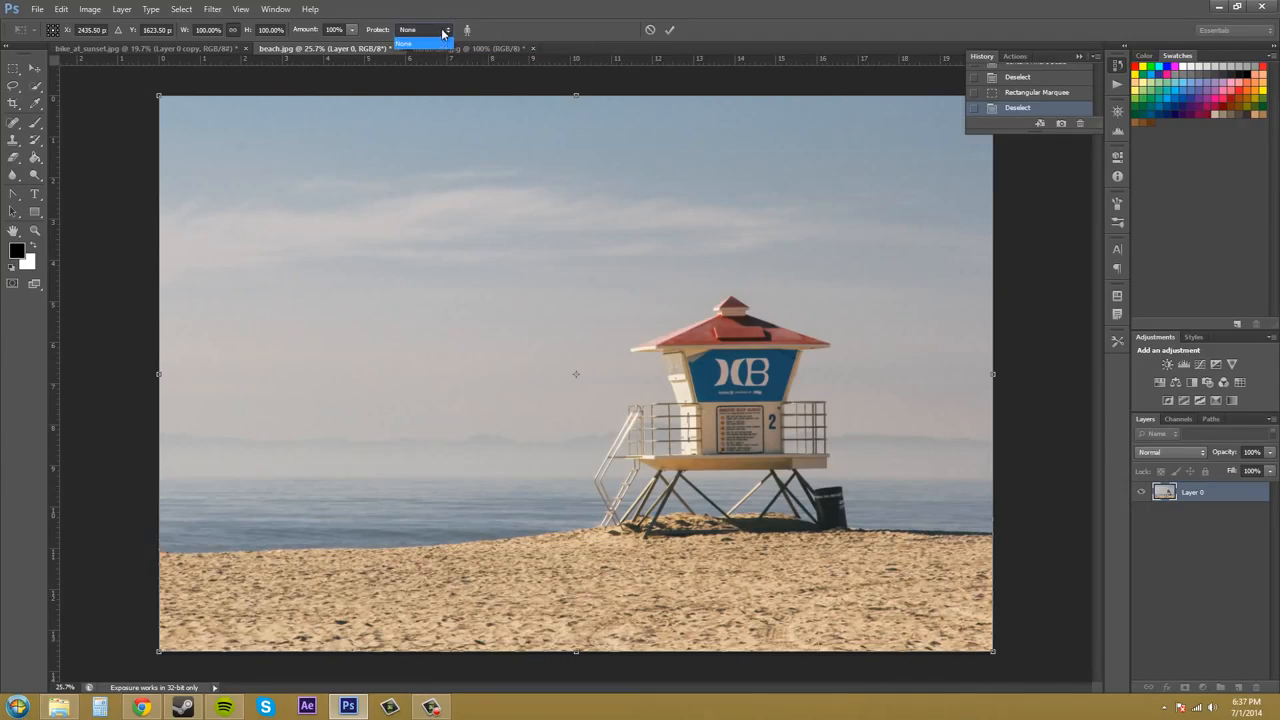
{"action": "left_click", "coordinate": [447, 33]}
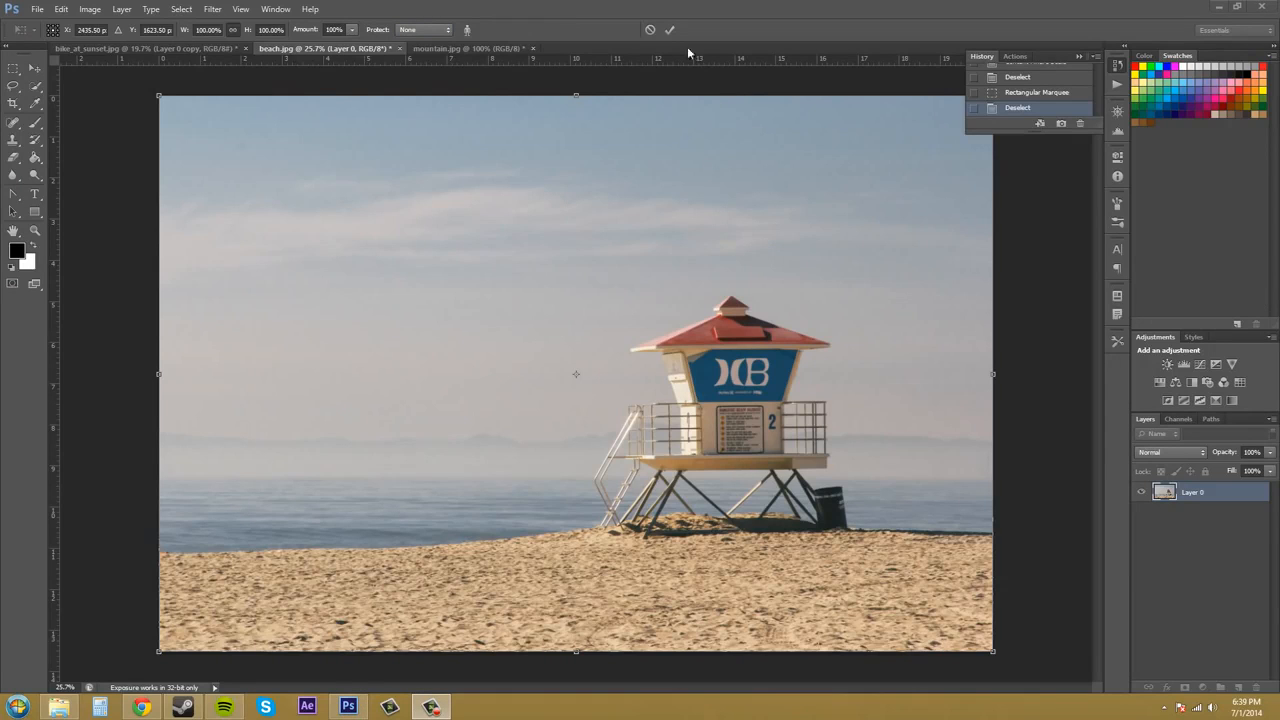
{"action": "left_click", "coordinate": [467, 31]}
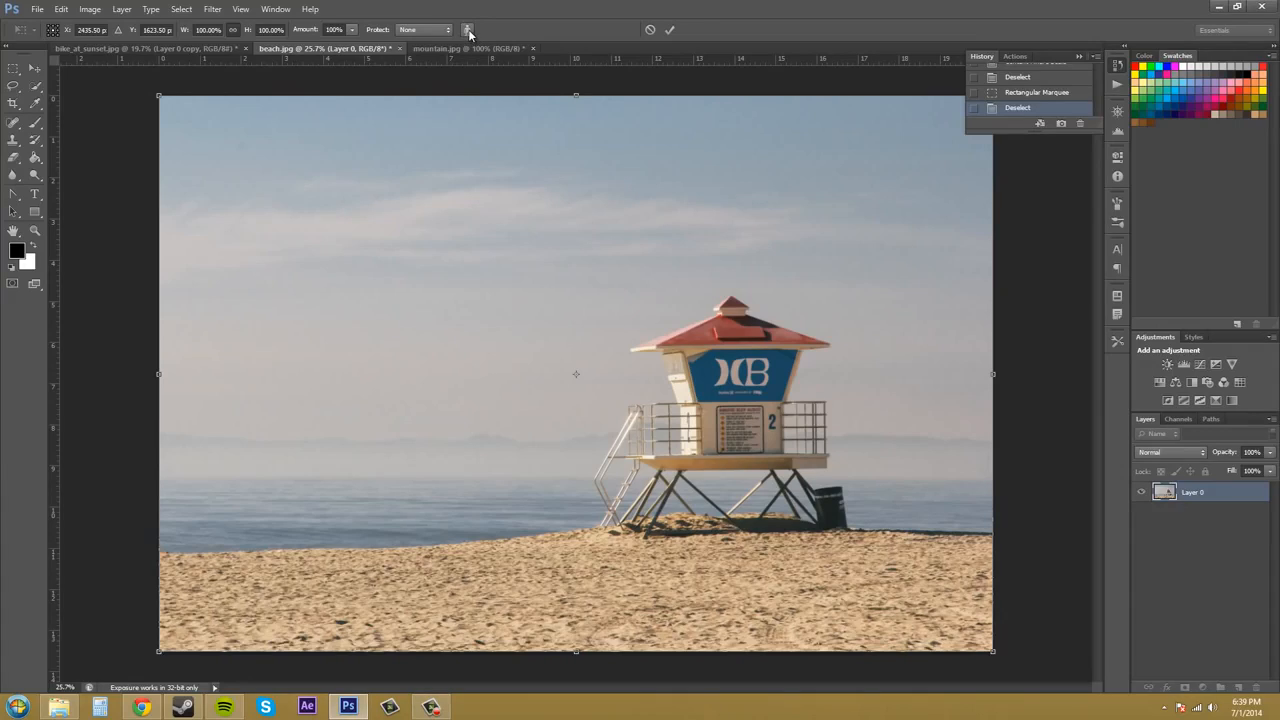